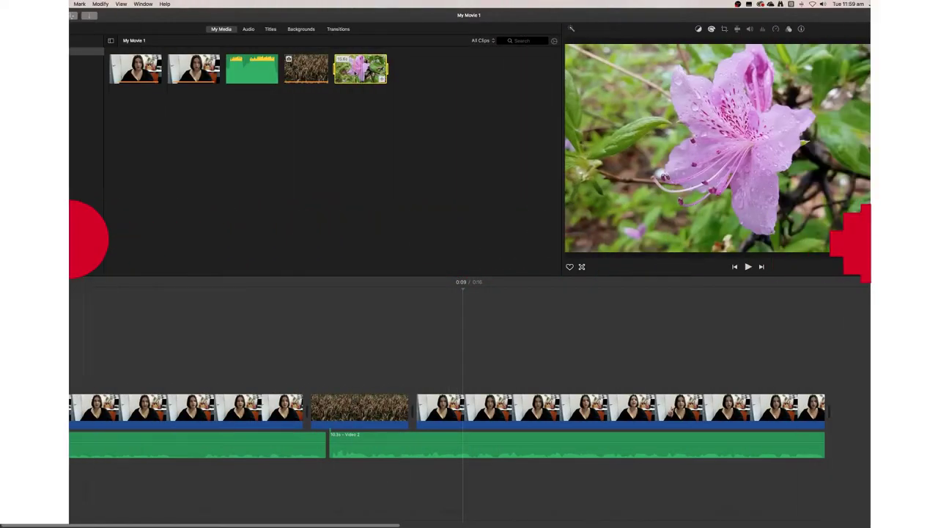
# Drag the flower clip from My Media to the timeline's end, after the last talking-head clip.
pyautogui.moveTo(886, 418); pyautogui.dragTo(872, 410)
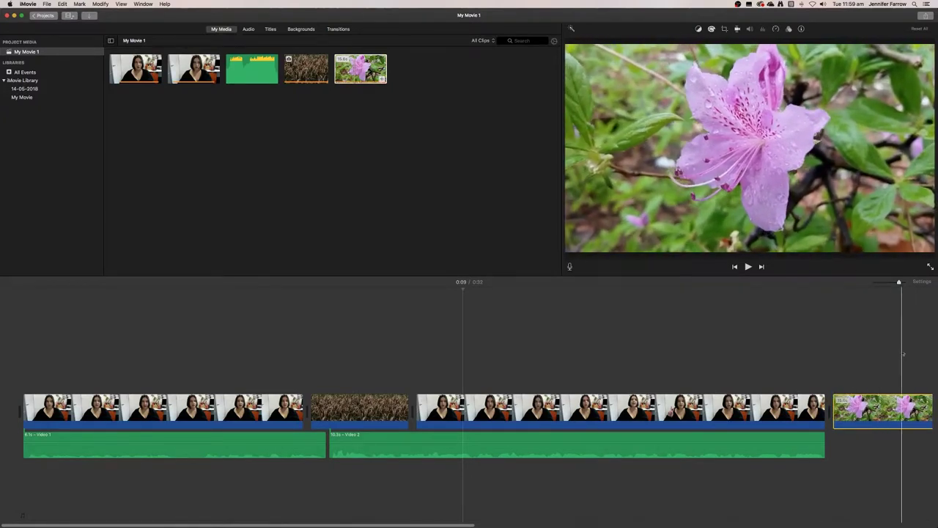
# Trim the flower clip to 03:00 and begin shortening the last talking-head clip's end.
pyautogui.moveTo(898, 284); pyautogui.dragTo(896, 283)
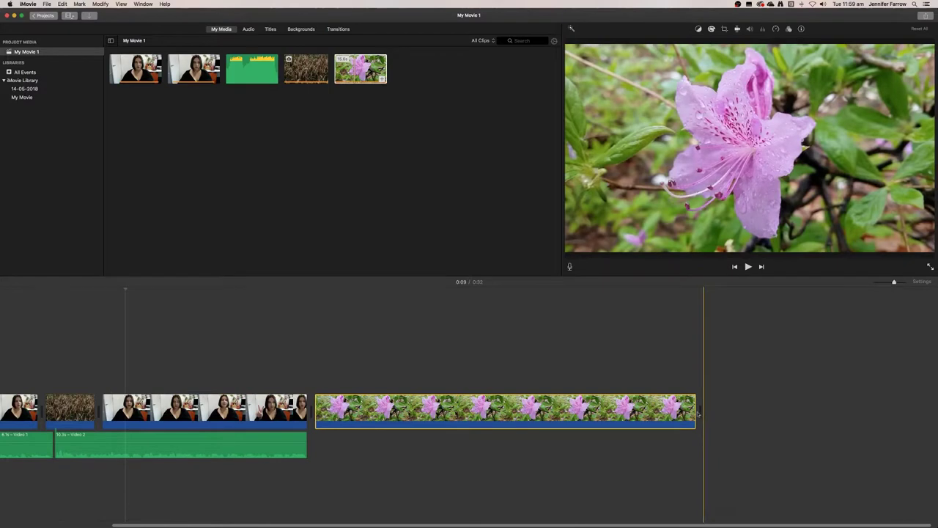
pyautogui.moveTo(695, 410); pyautogui.dragTo(386, 414)
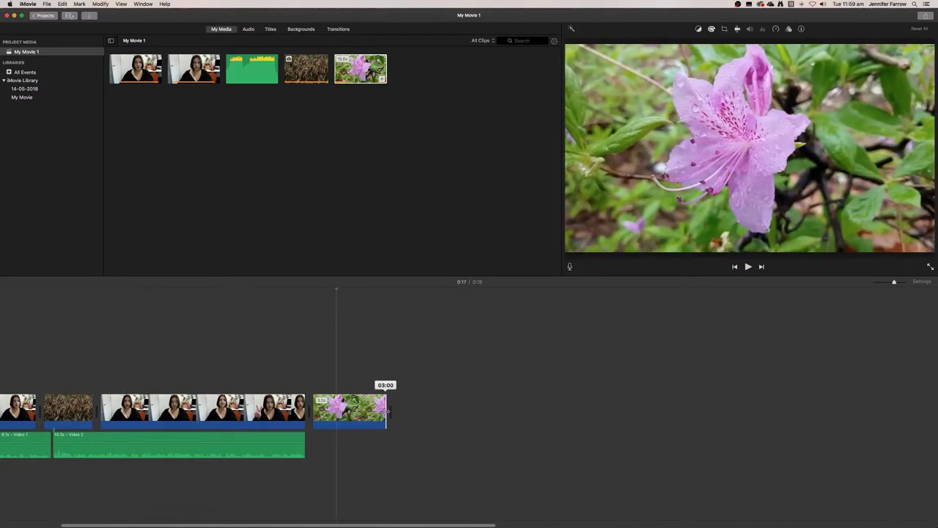
pyautogui.moveTo(305, 407); pyautogui.dragTo(305, 408)
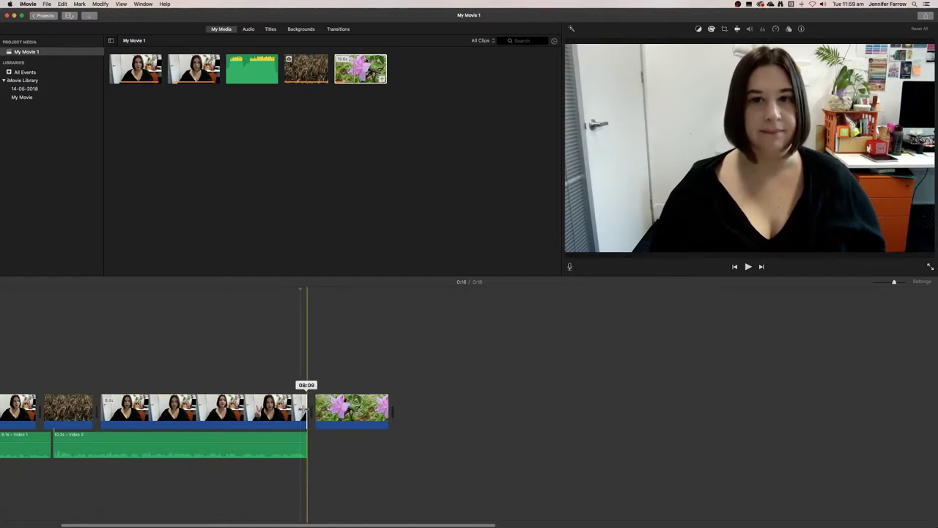
# Pull the talking-head clip's right edge left until the flower clip ends with the audio.
pyautogui.moveTo(305, 407); pyautogui.dragTo(293, 407)
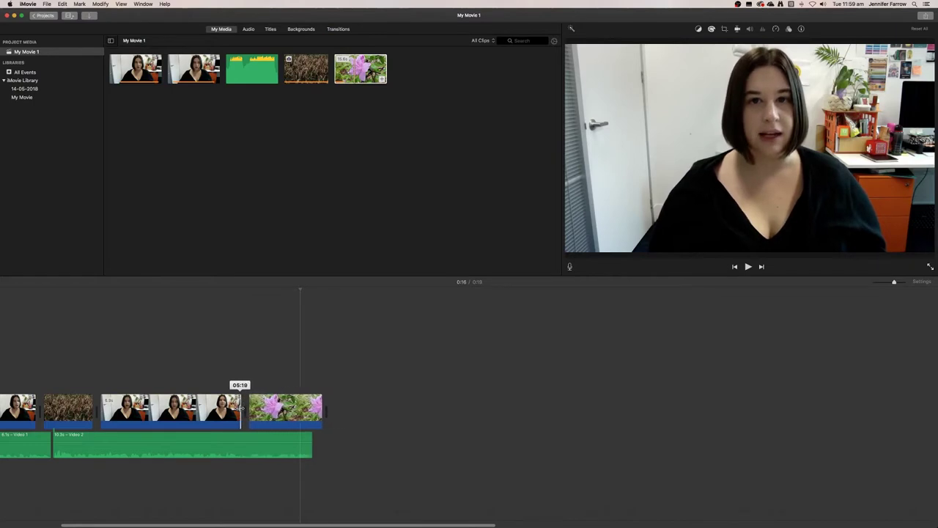
pyautogui.moveTo(240, 407); pyautogui.dragTo(232, 407)
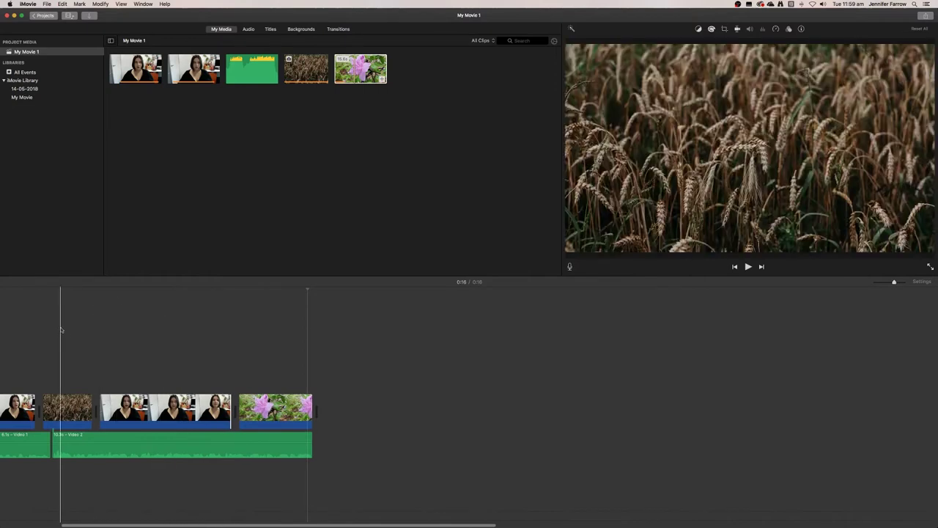
pyautogui.press('space')
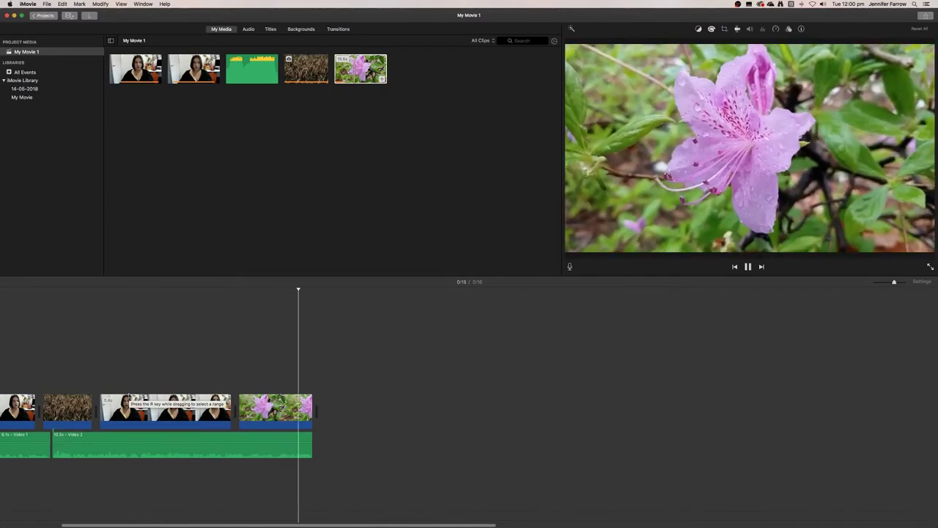
pyautogui.press('super+equal')
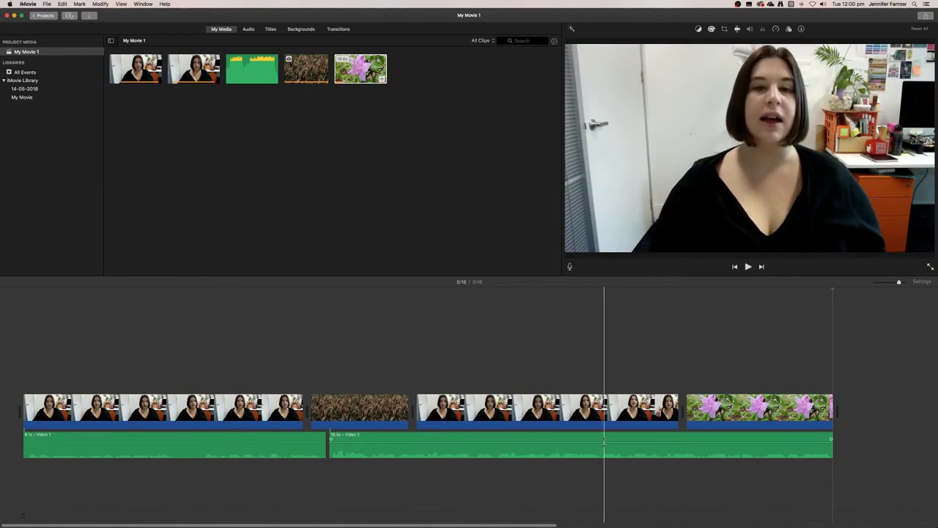